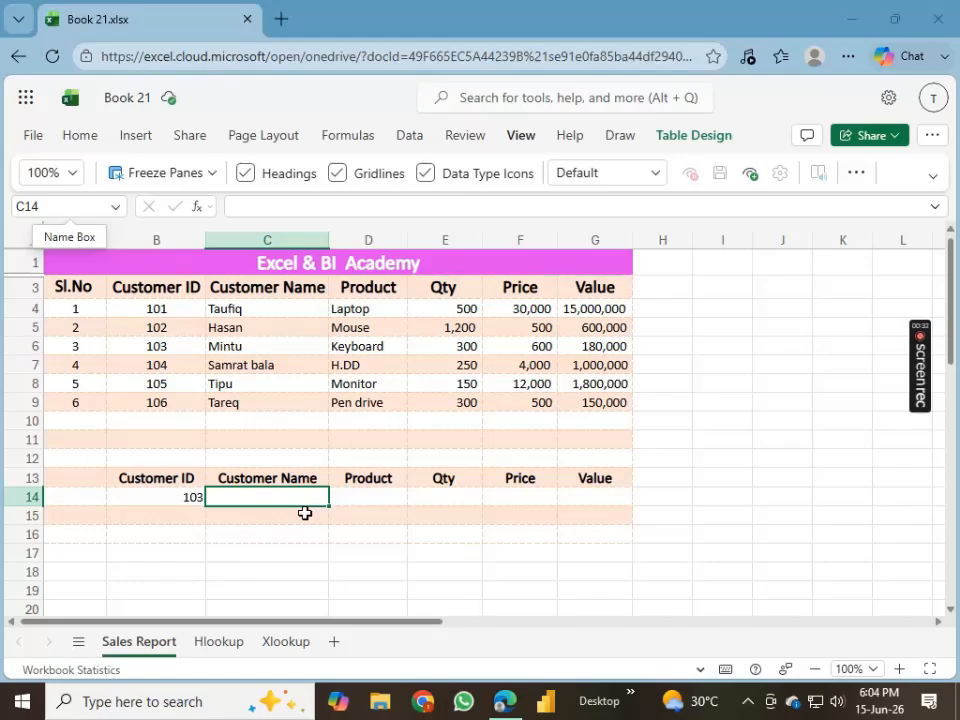
Step: Enter the formula =VLOOKUP(B14,B4:G9,2,0) in C14 to look up the customer name
text(=)
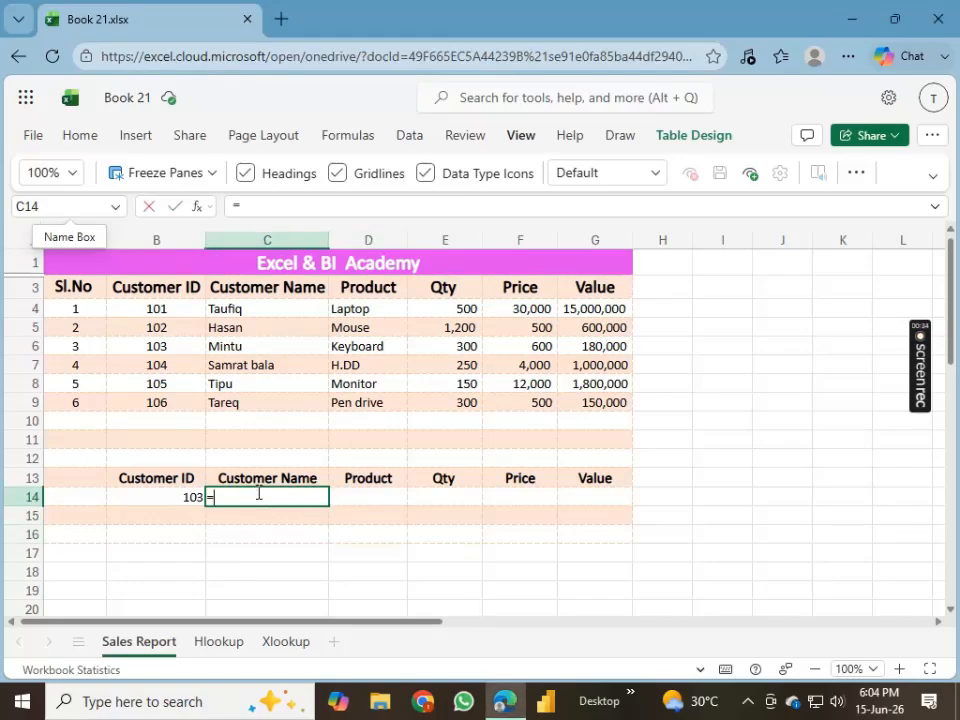
text(vloo)
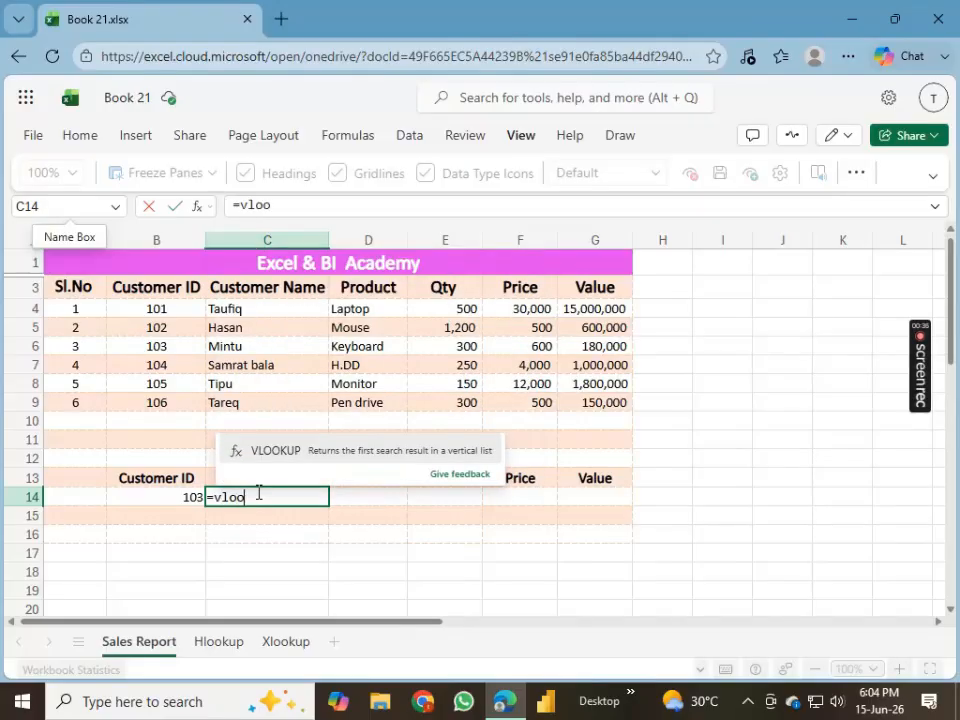
click(327, 450)
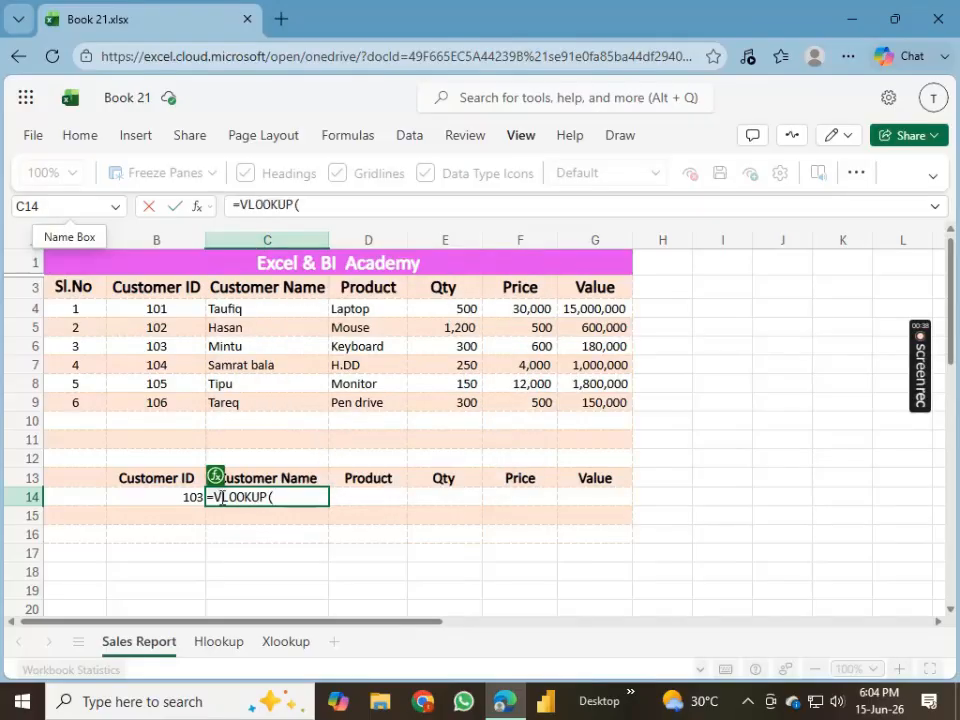
click(171, 497)
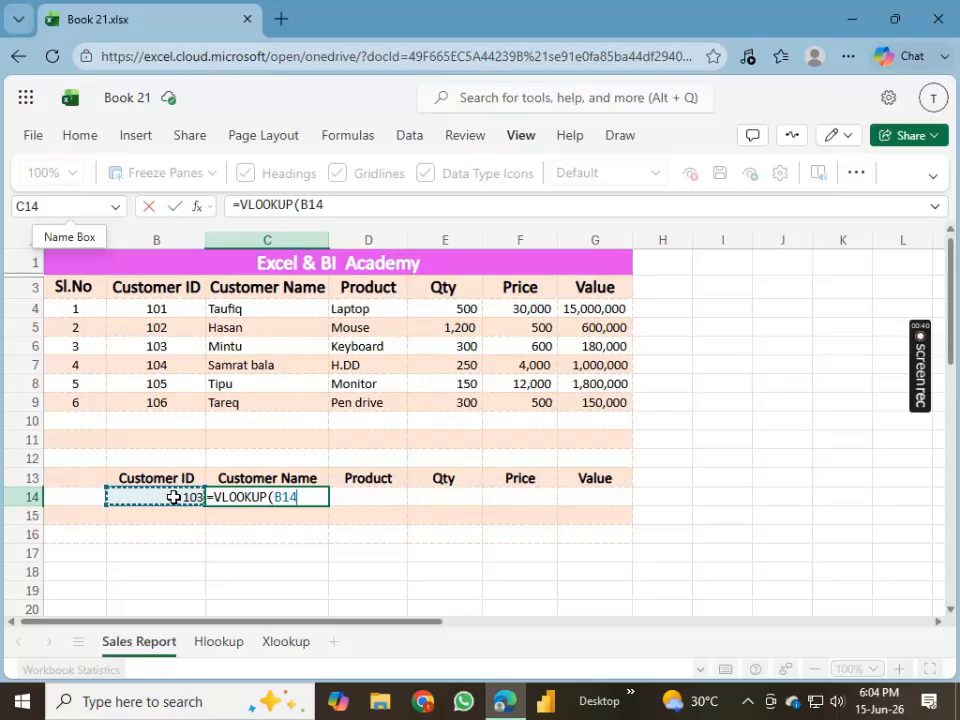
text(,)
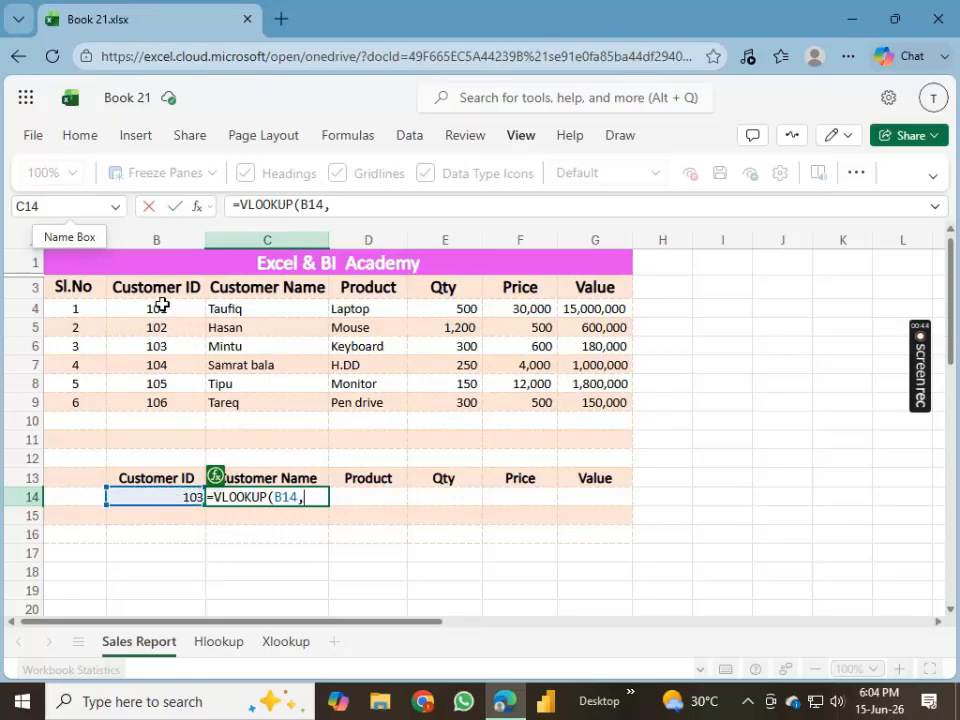
drag(162, 305, 575, 408)
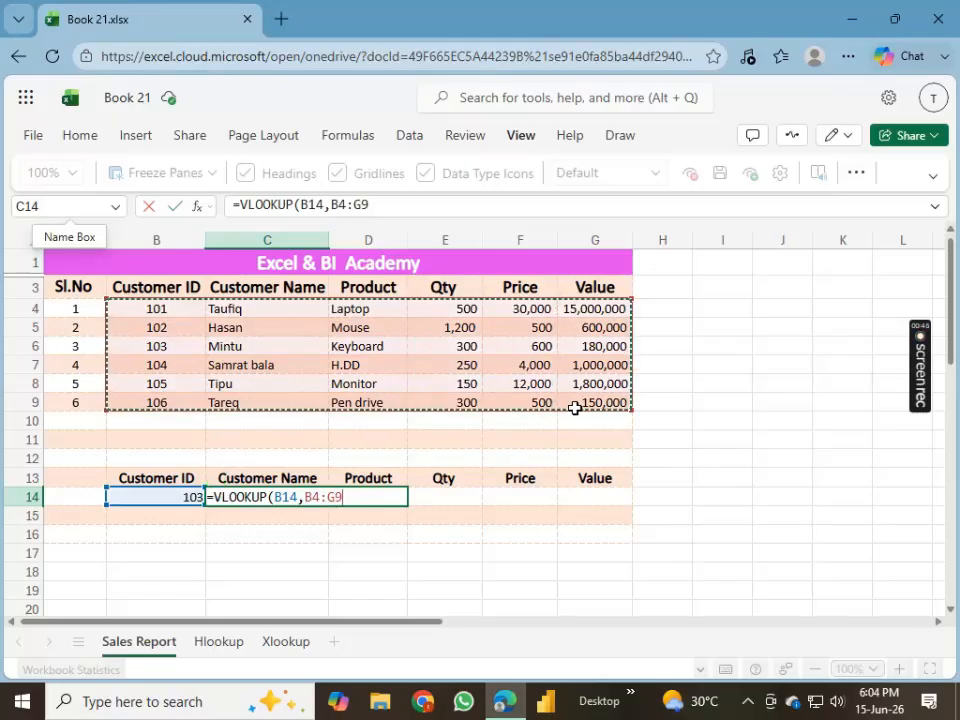
text(,)
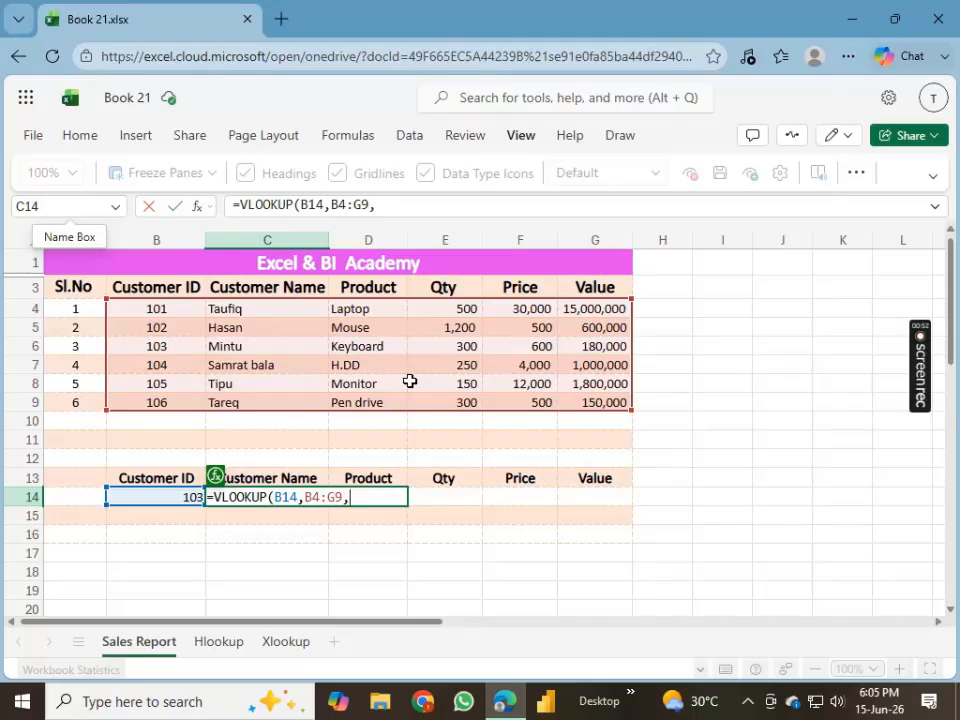
text(2,0)
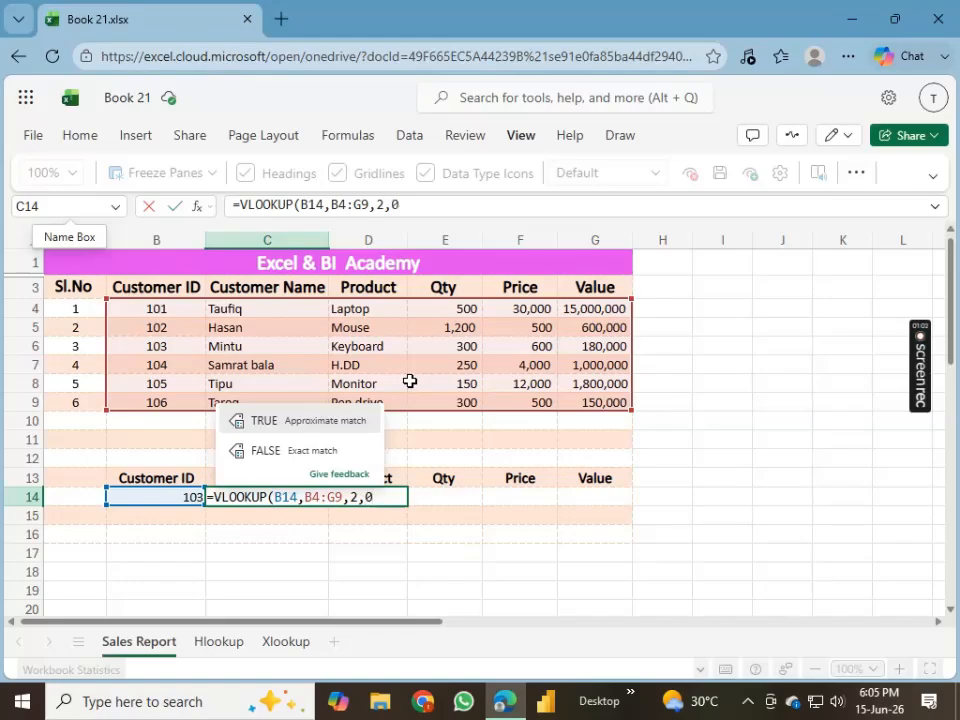
text())
key(Return)
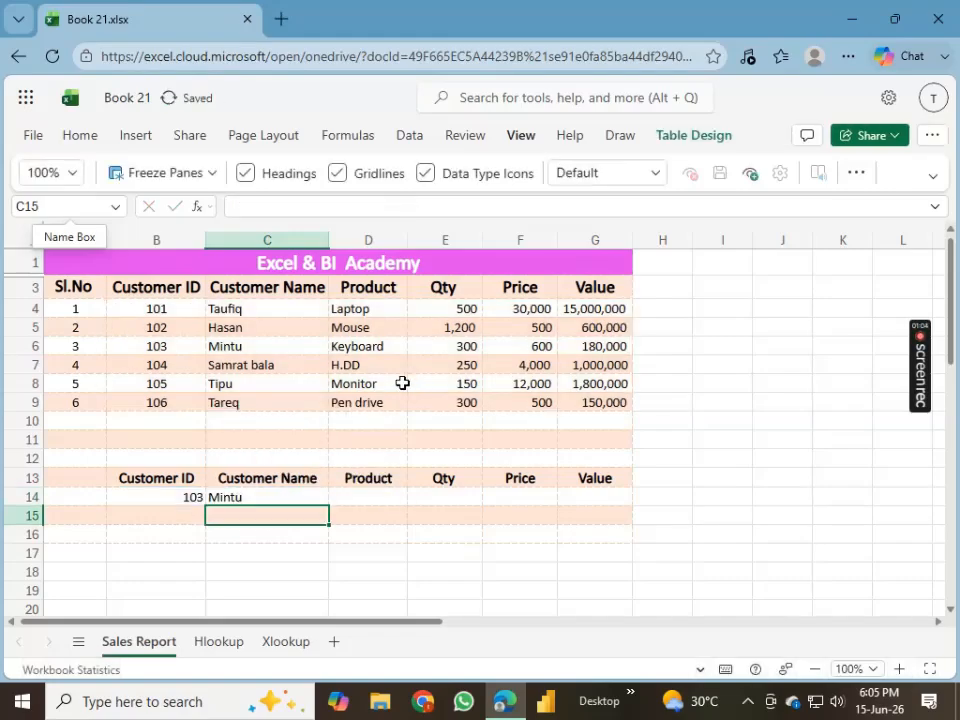
Step: Fill the VLOOKUP formula from C14 across to G14 and down through row 16
click(298, 499)
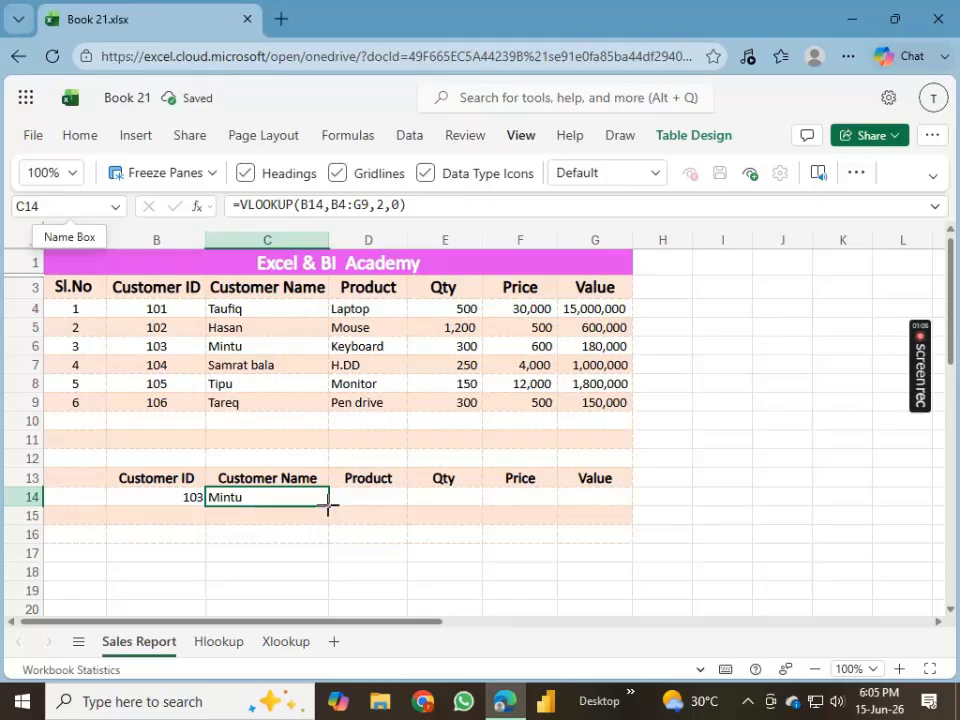
drag(330, 507, 600, 505)
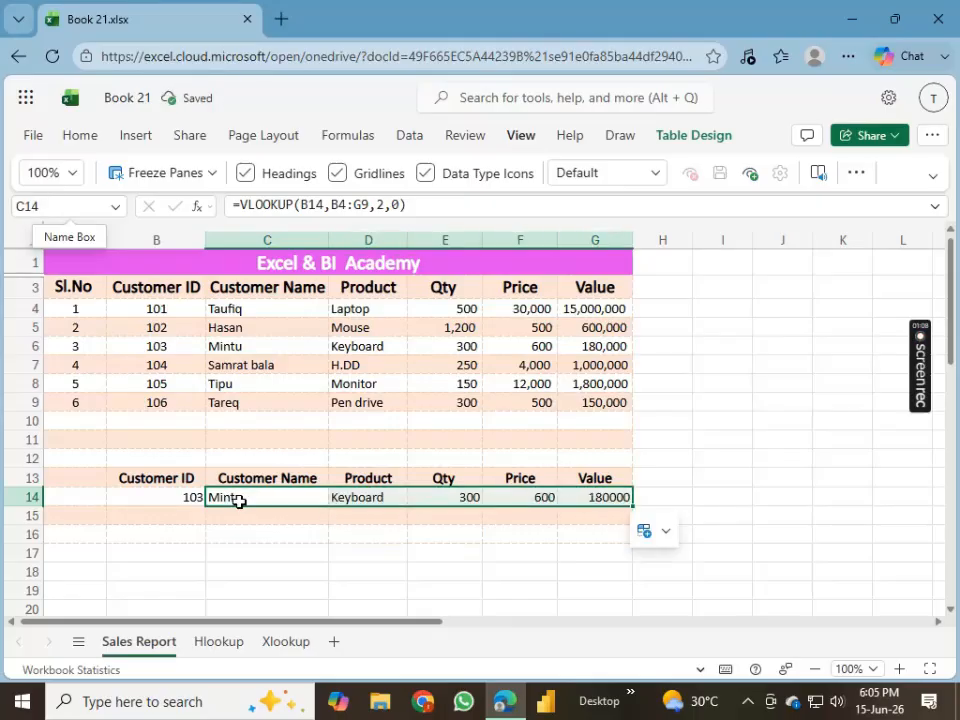
click(189, 512)
drag(229, 497, 628, 525)
key(ctrl+d)
Step: Enter the IDs of the fourth and fifth customers in the source table into B15 and B16
click(189, 512)
text(1)
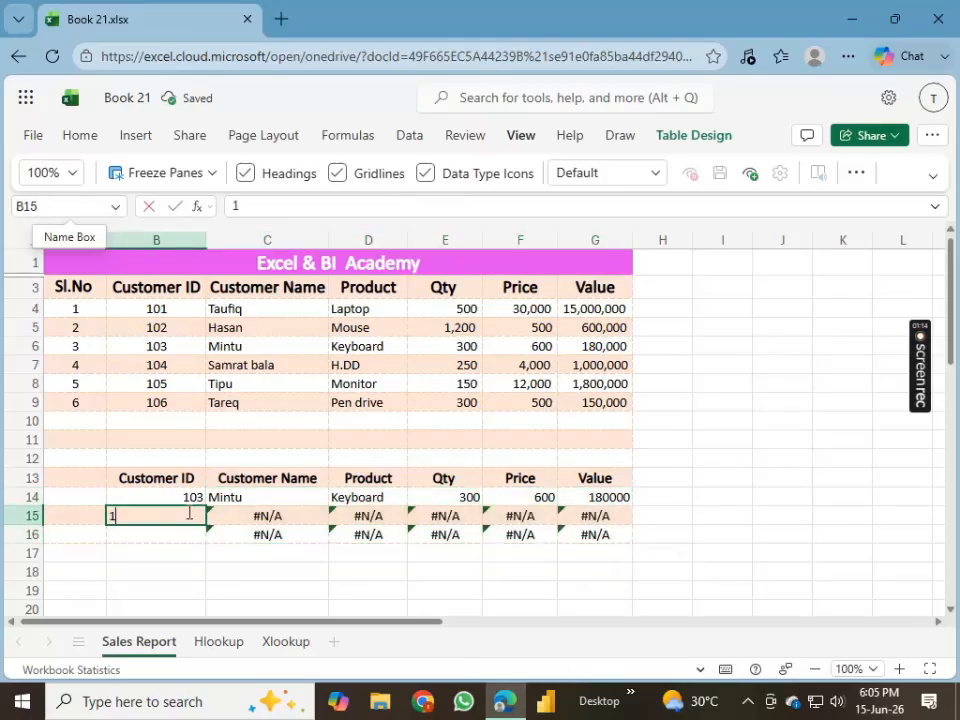
text(04)
key(Return)
text(1)
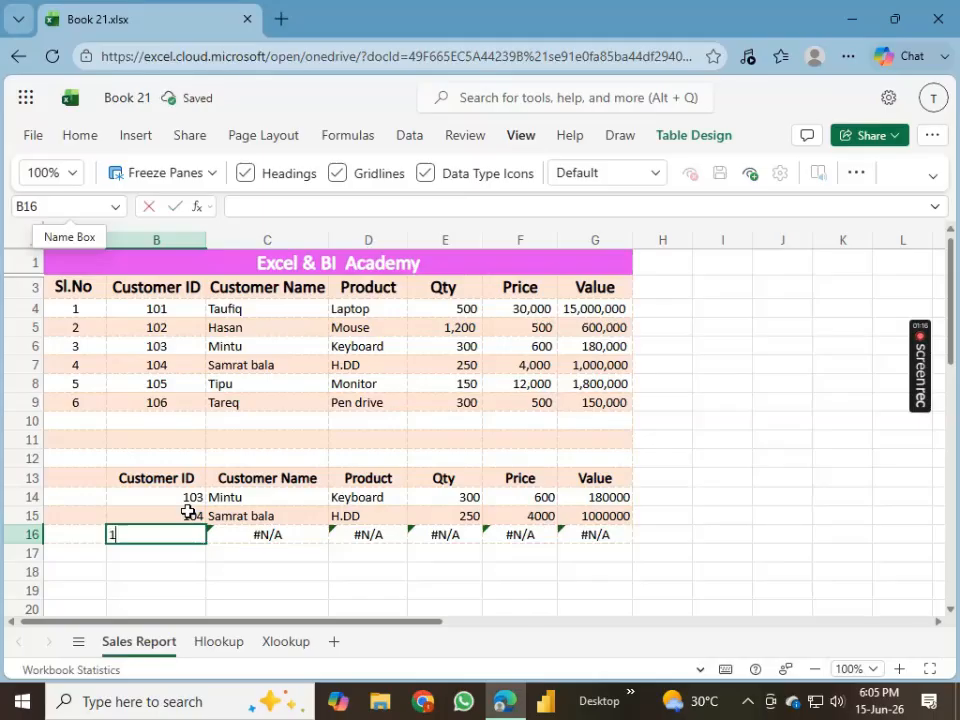
text(05)
key(Return)
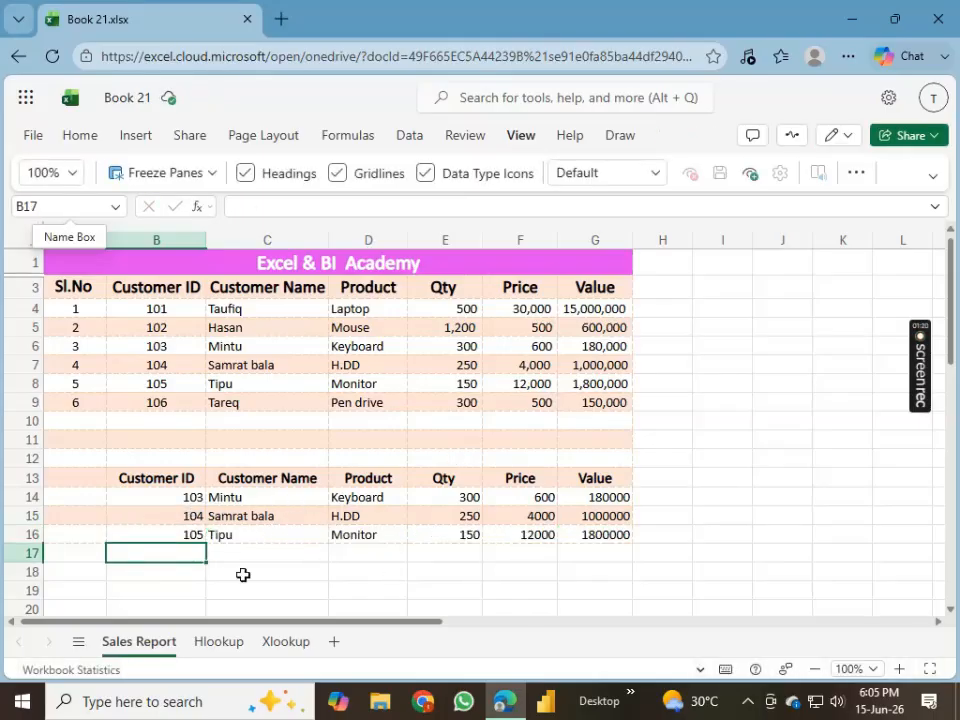
click(272, 492)
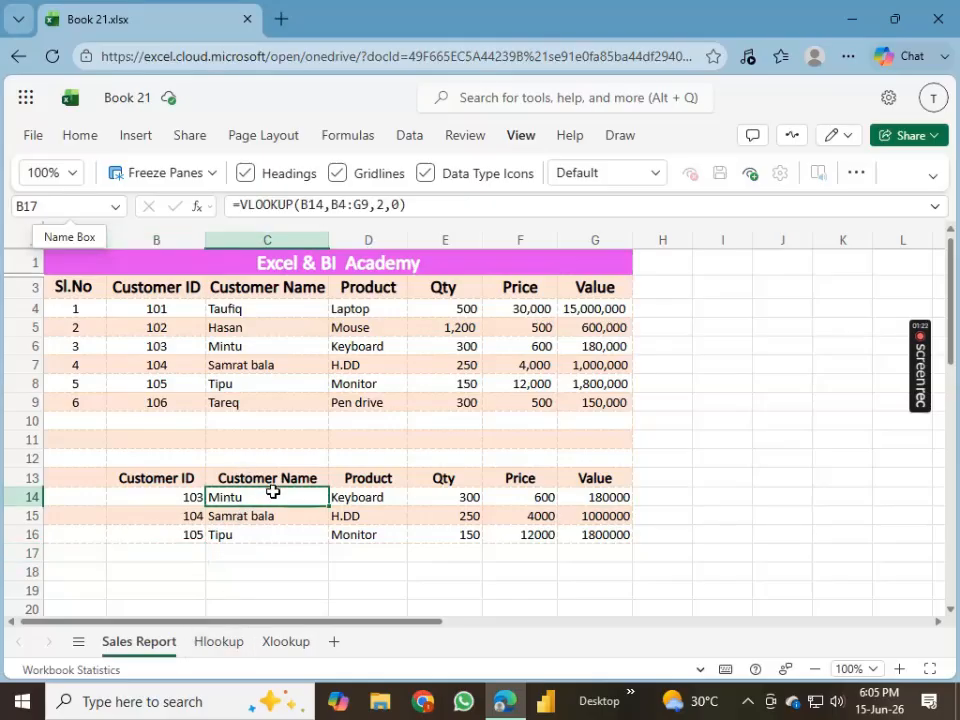
Step: On the Hlookup sheet, enter =HLOOKUP(B10,B2:G7,2,0) in B11 to look up the customer name
click(232, 645)
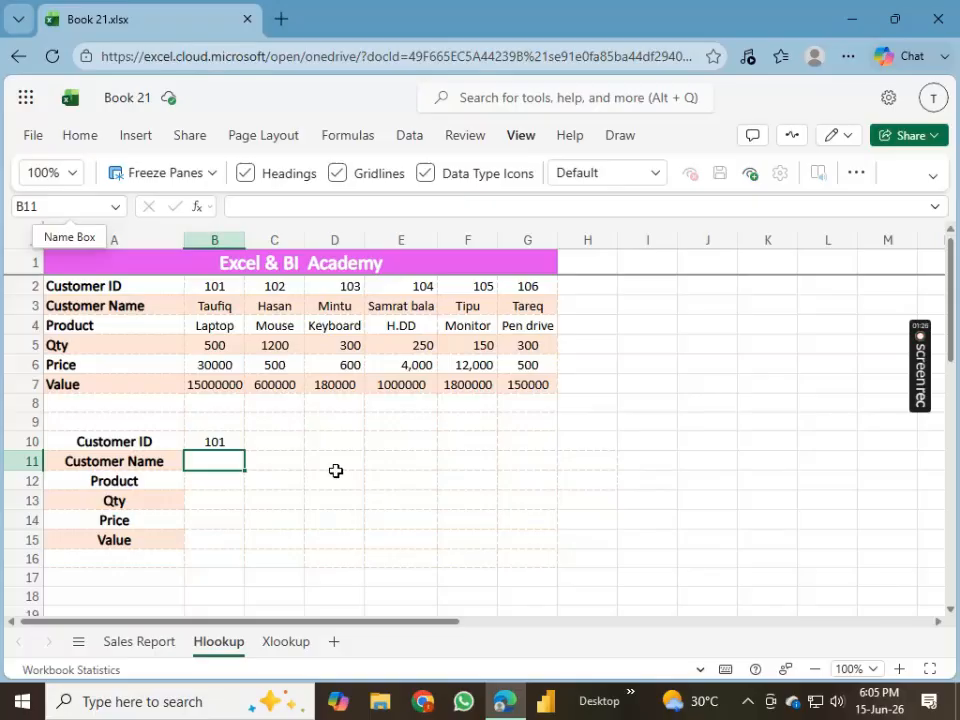
text(=h)
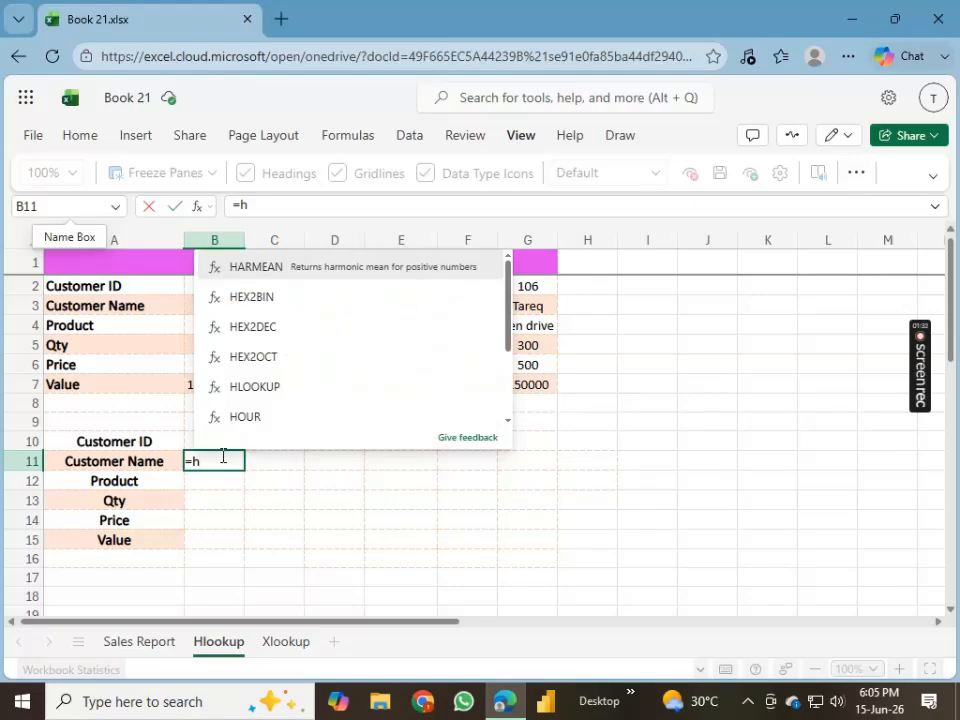
click(289, 388)
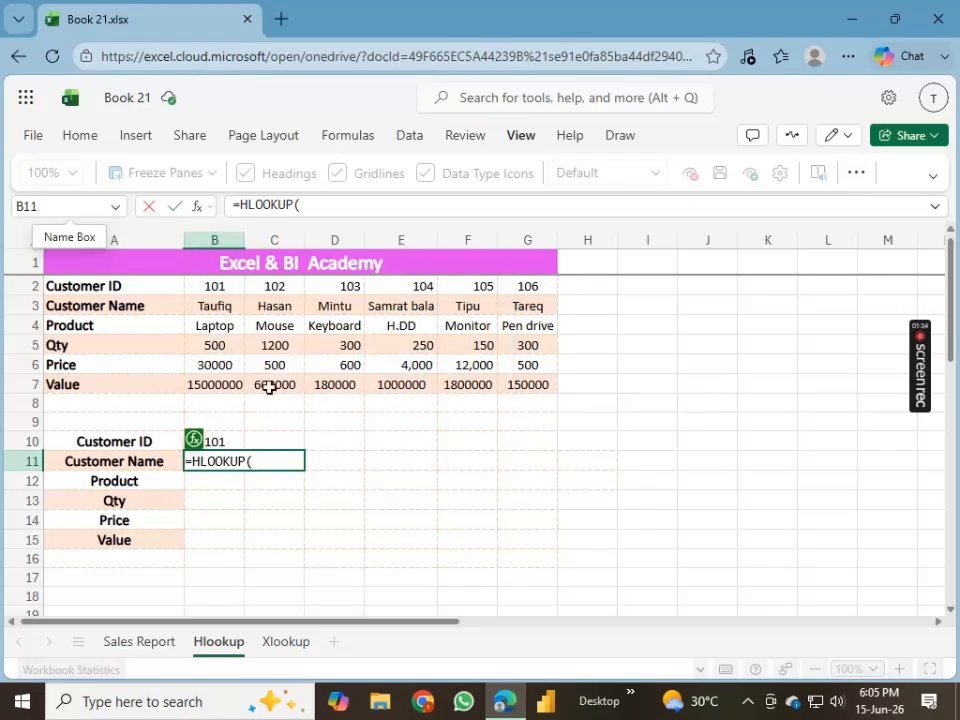
click(231, 441)
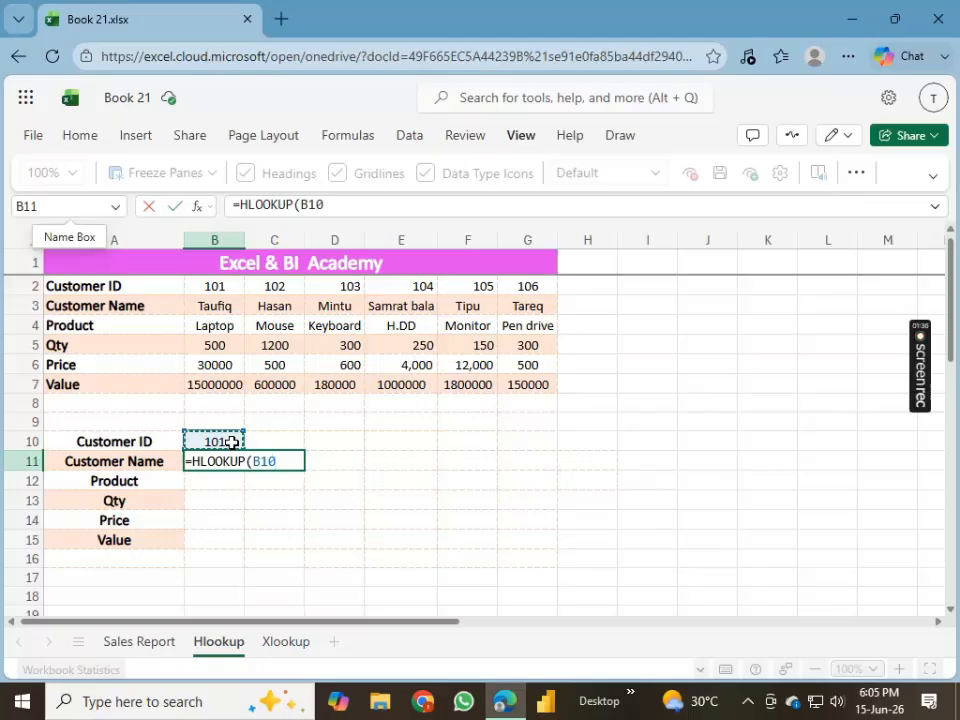
text(,)
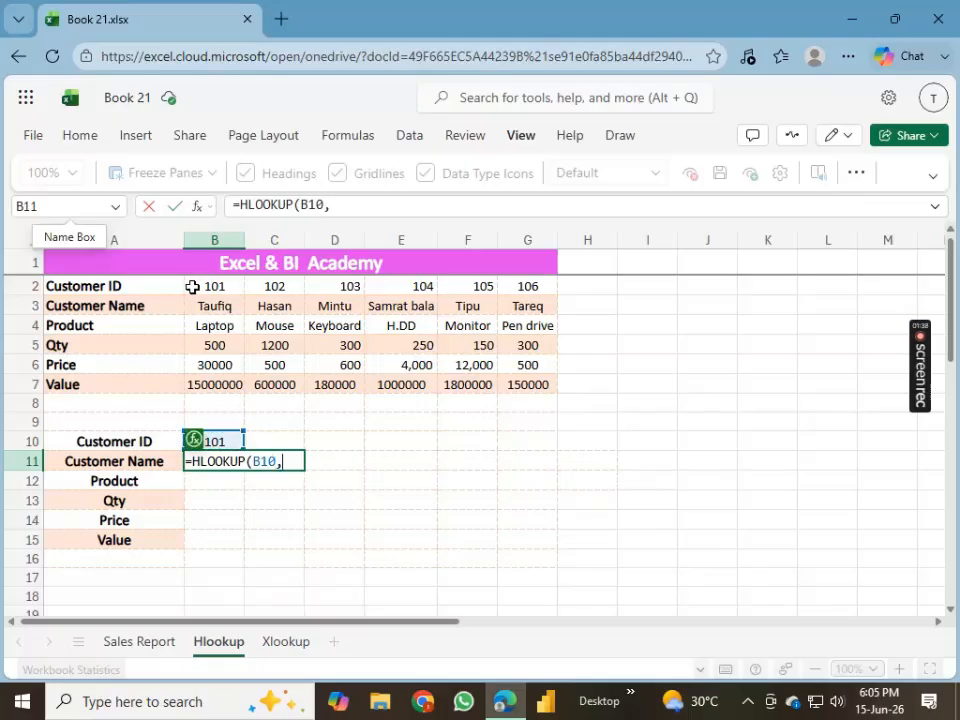
drag(192, 286, 522, 384)
text(,)
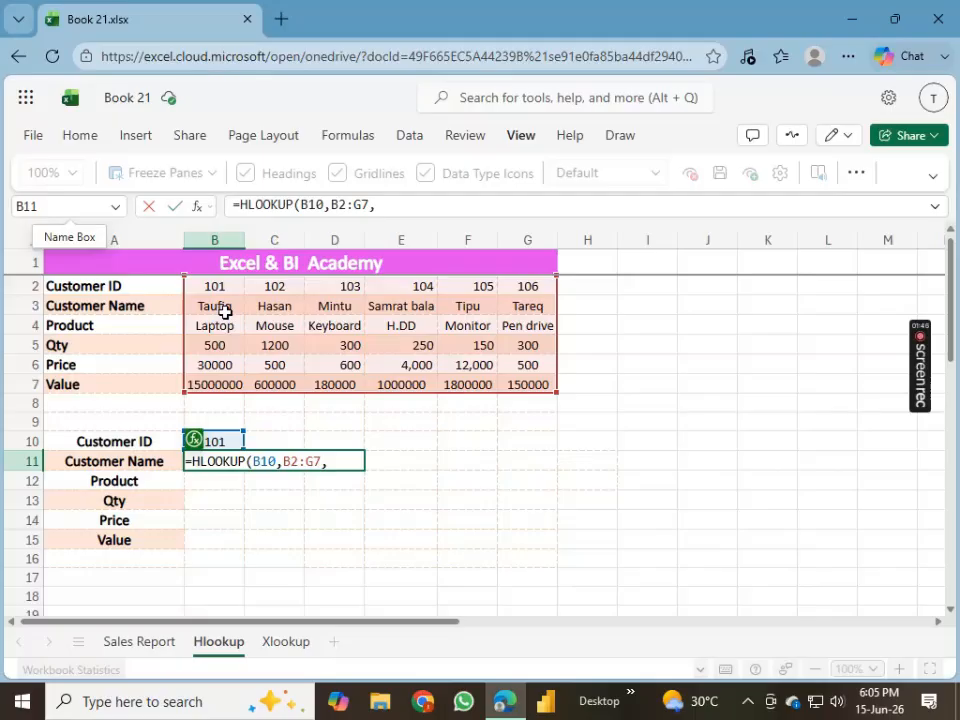
text(2,0))
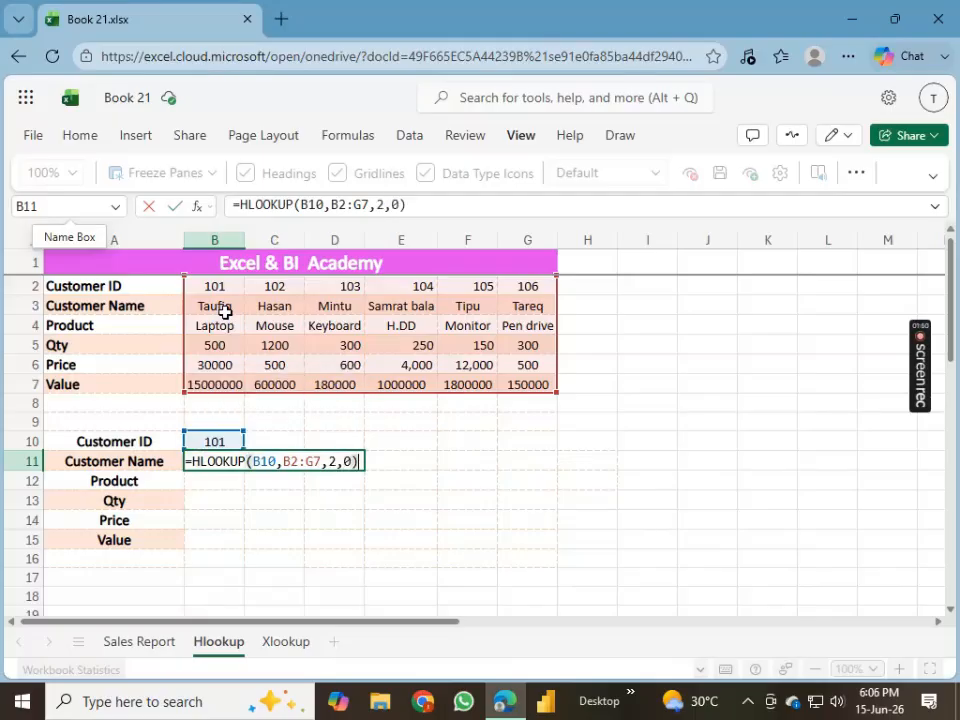
key(Return)
Step: Fill the HLOOKUP formula from B11 down to B15 and change the lookup ID in B10 to the fifth customer's ID
click(223, 461)
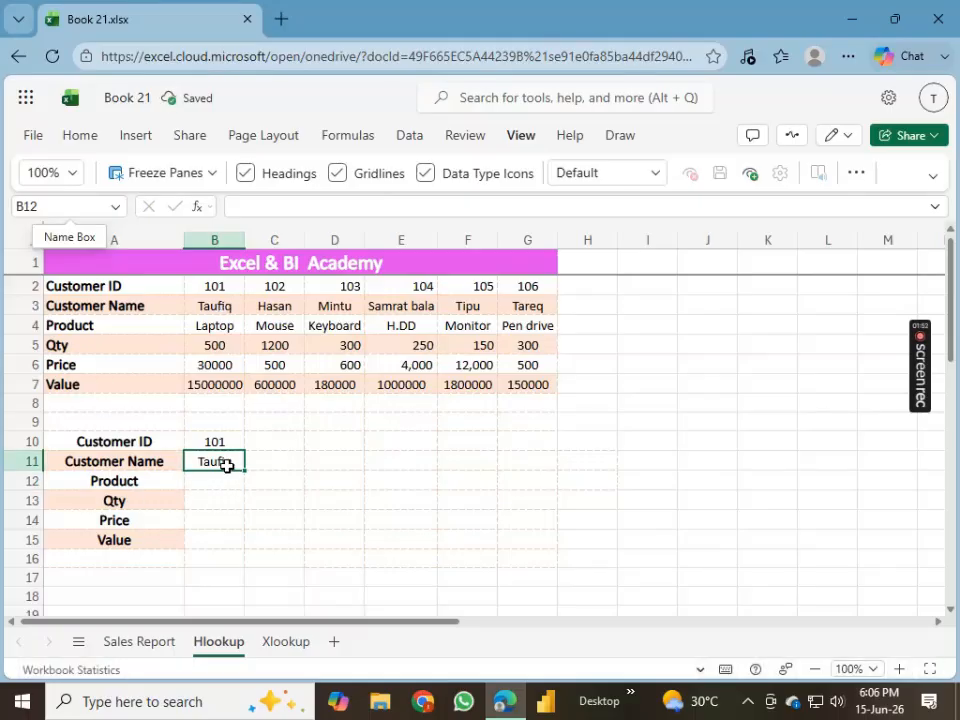
drag(246, 473, 236, 542)
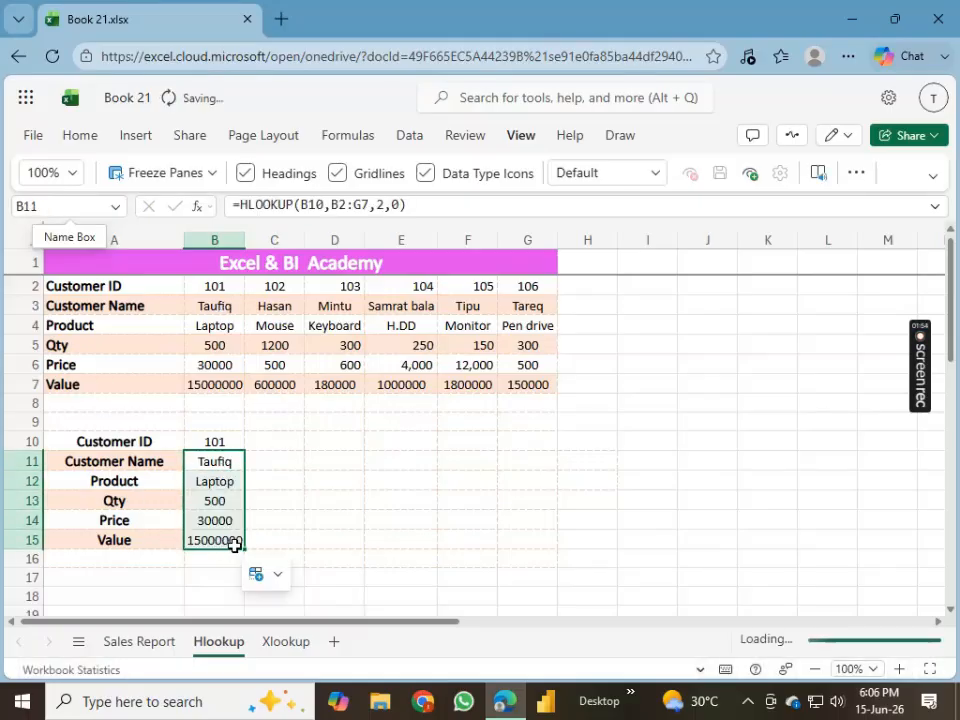
click(237, 442)
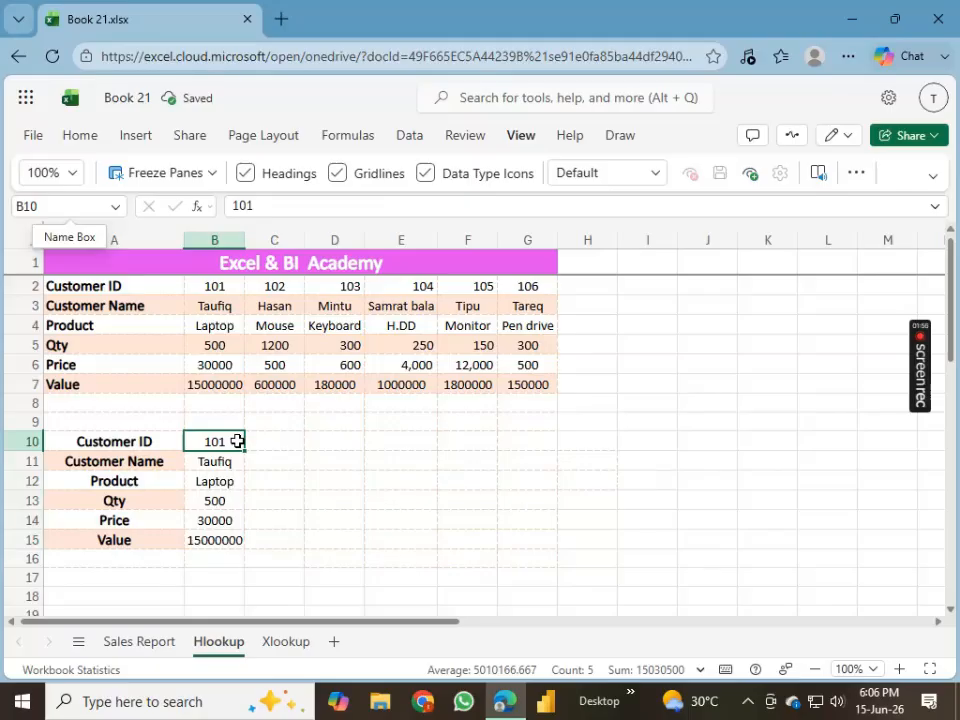
text(105)
key(Return)
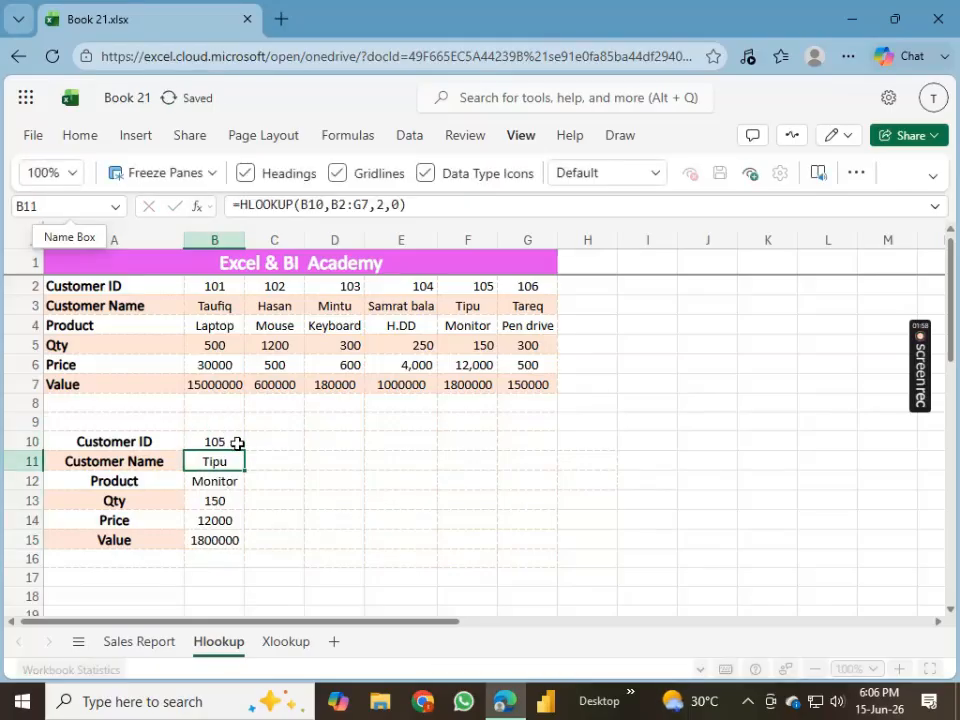
Step: On the Xlookup sheet, enter =XLOOKUP(B11,B2:G2,B4:G4) in C11 to look up the product
click(285, 645)
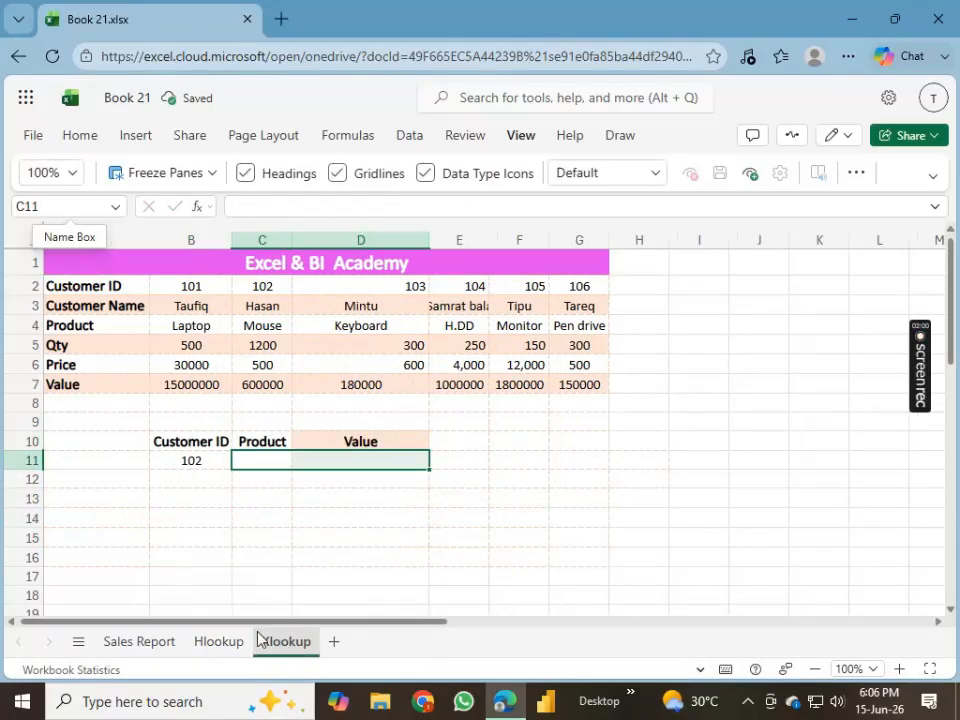
click(237, 545)
click(254, 466)
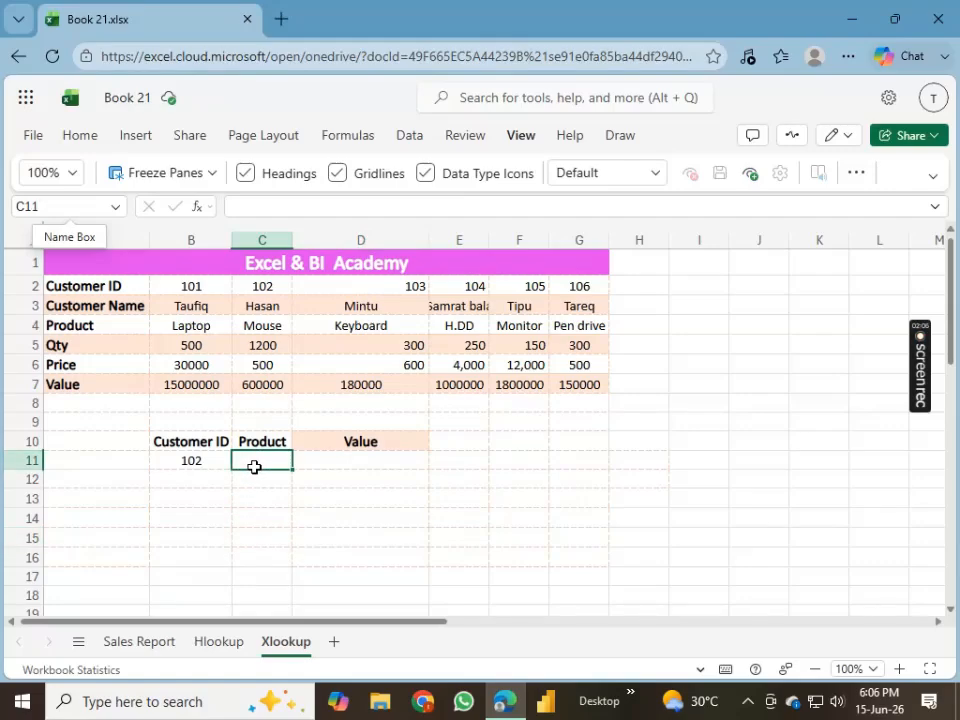
text(=)
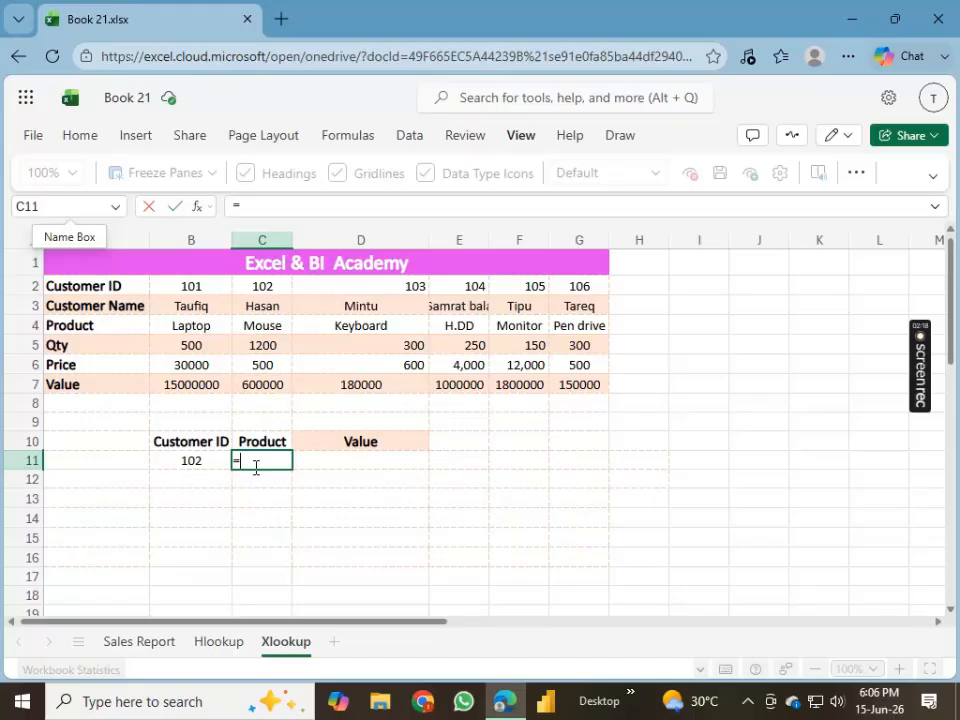
text(x)
click(310, 324)
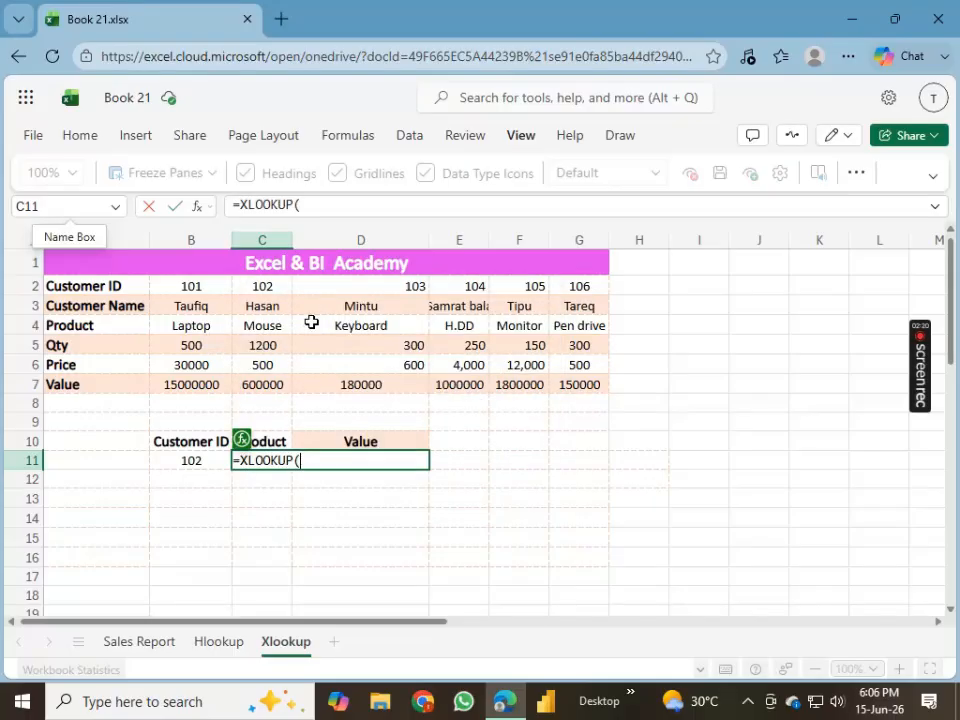
click(207, 458)
text(,)
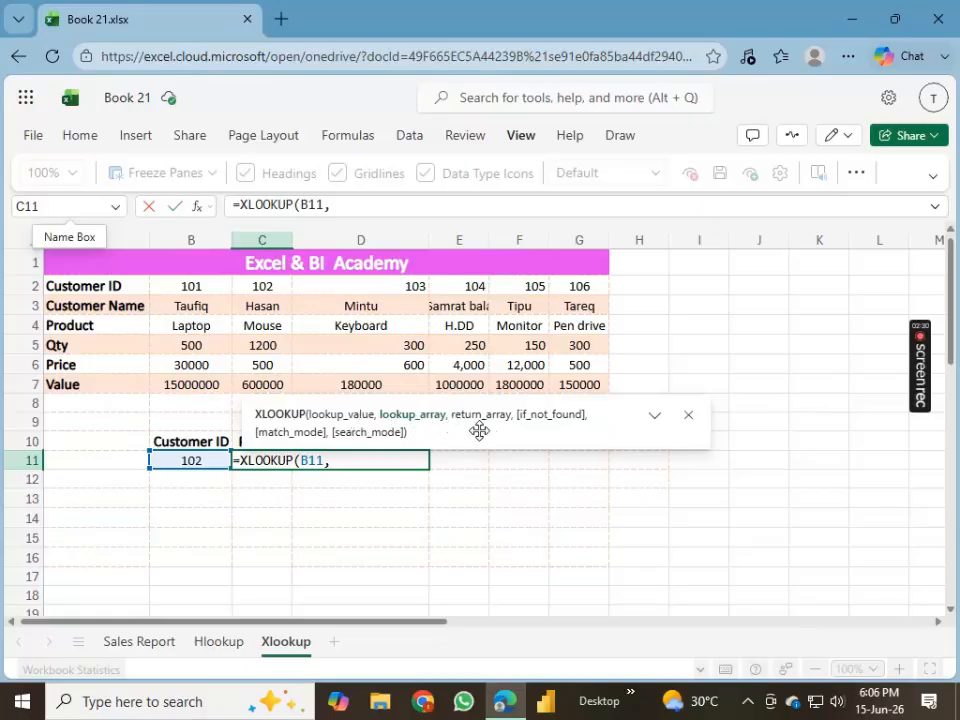
click(694, 424)
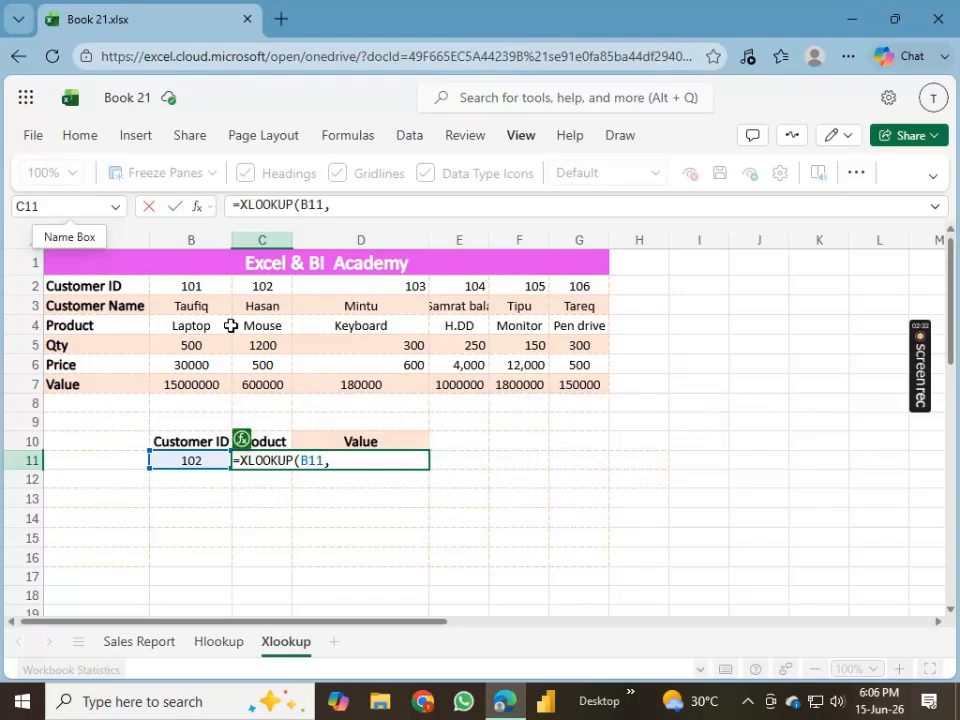
drag(190, 285, 583, 290)
text(,)
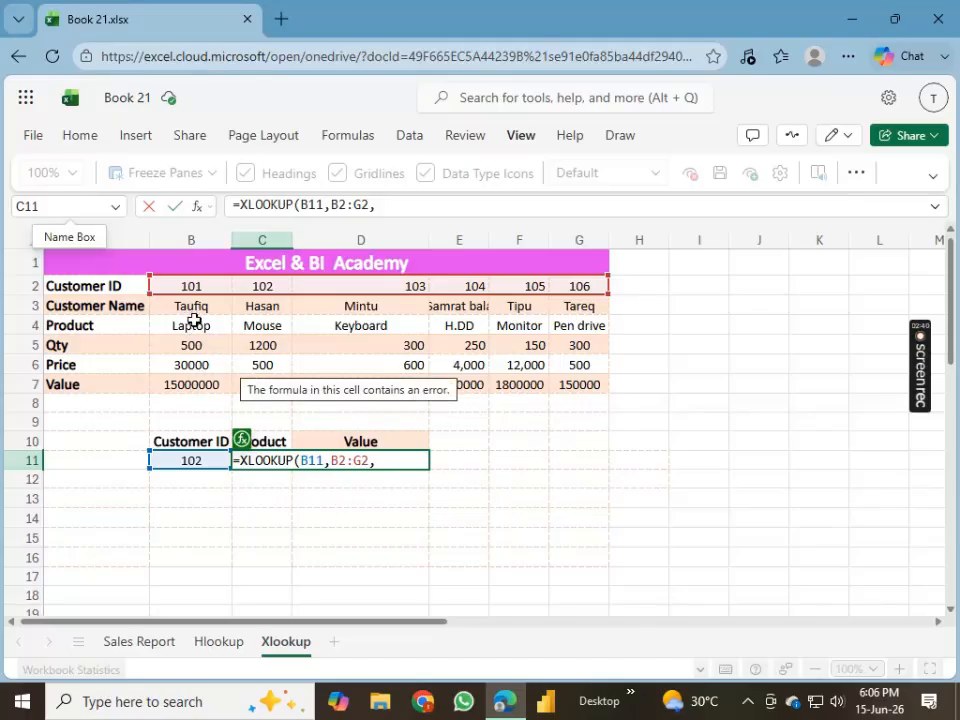
drag(194, 320, 555, 327)
text())
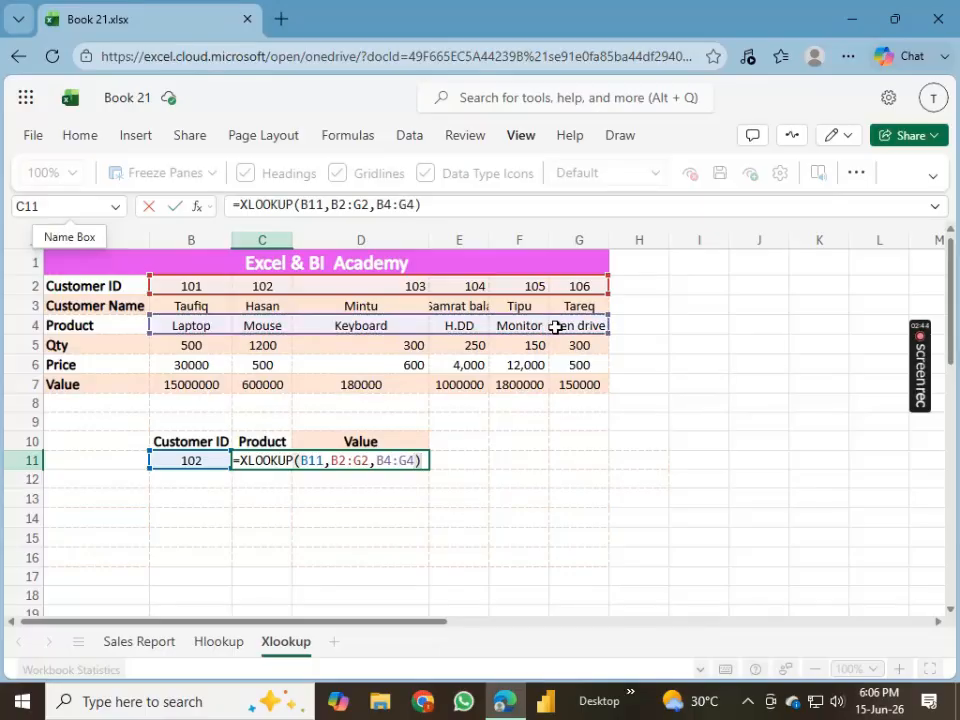
key(Return)
Step: Enter =XLOOKUP(B11,B2:G2,B7:G7) in D11 to look up the sales value for the customer ID
click(309, 462)
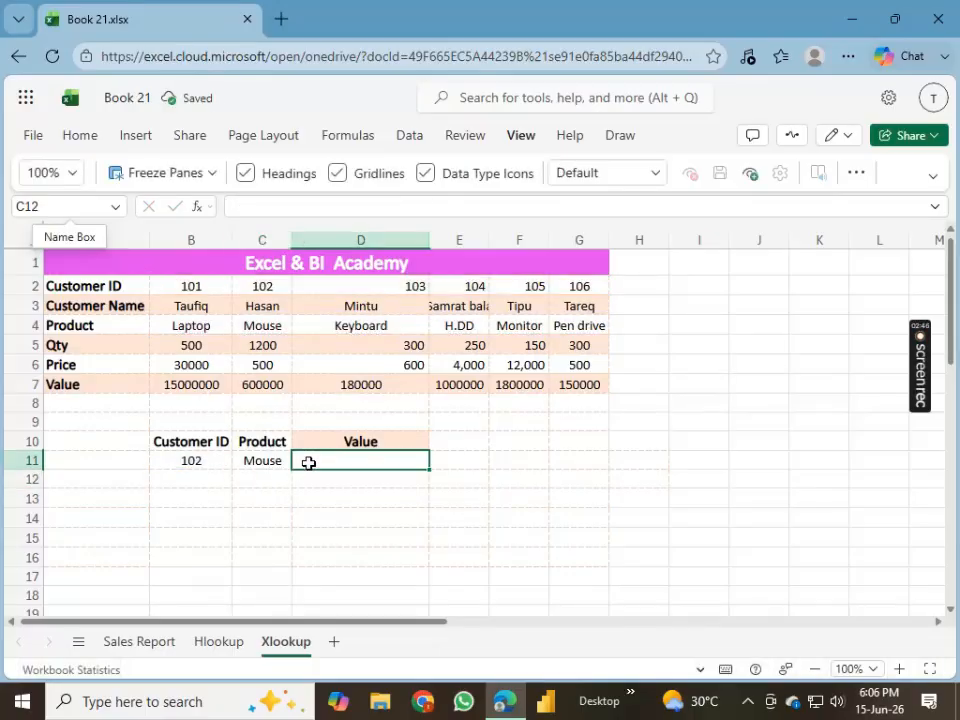
text(=x)
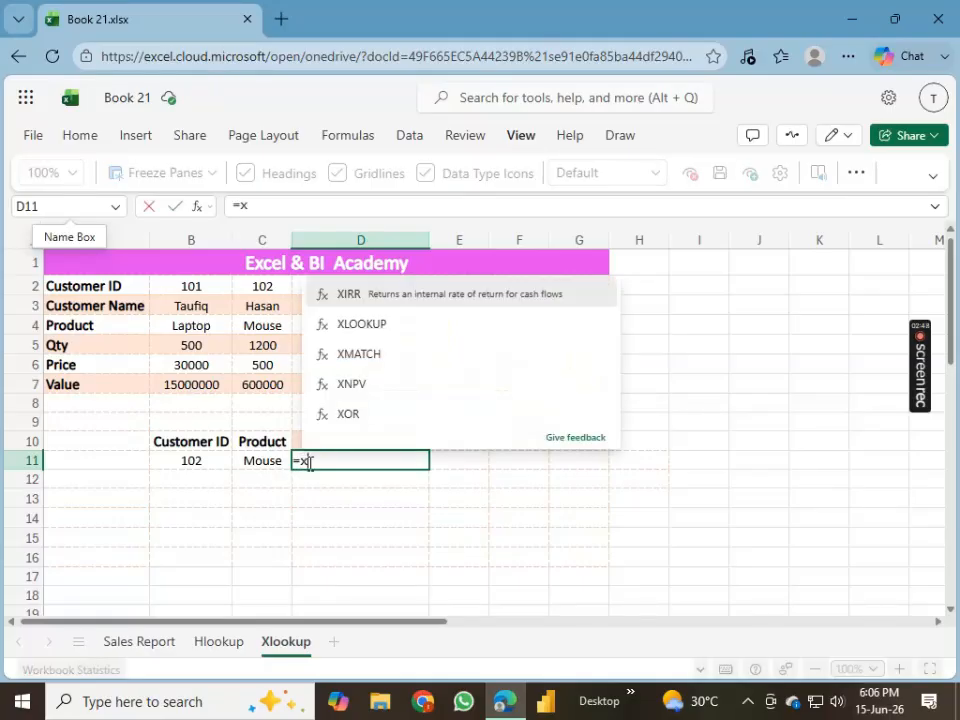
click(384, 328)
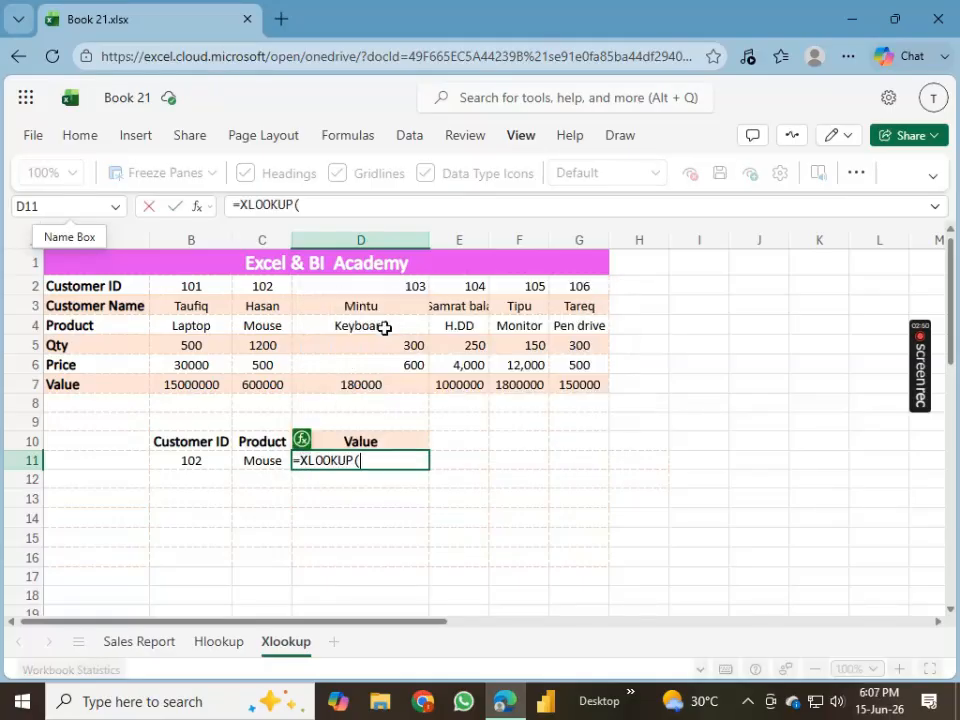
click(211, 459)
text(,)
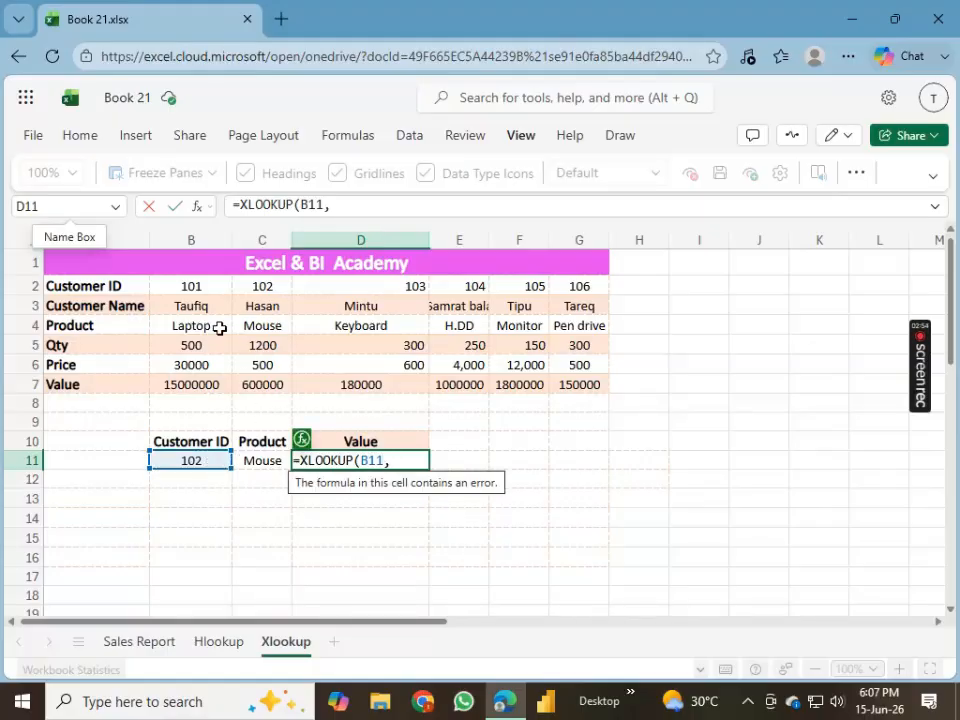
drag(201, 290, 552, 284)
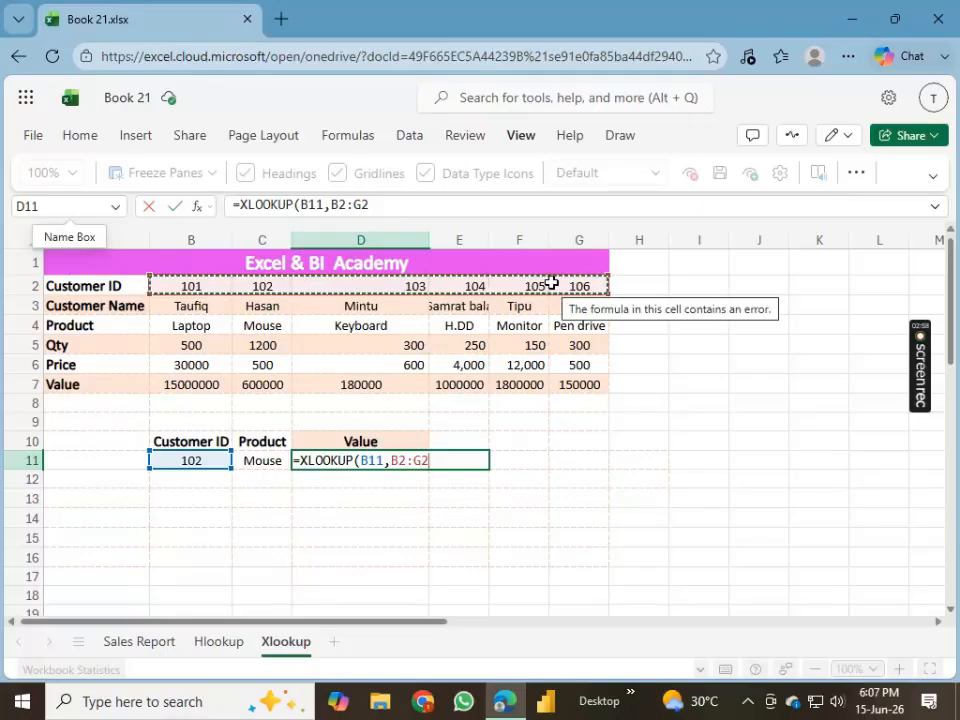
text(,)
drag(206, 387, 561, 386)
text())
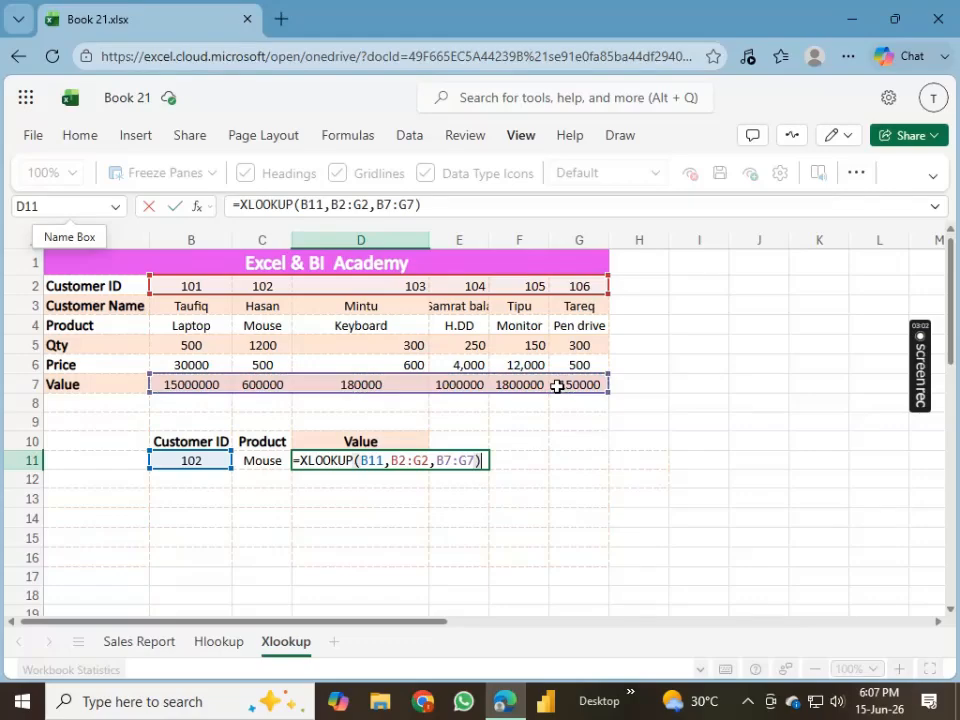
key(Return)
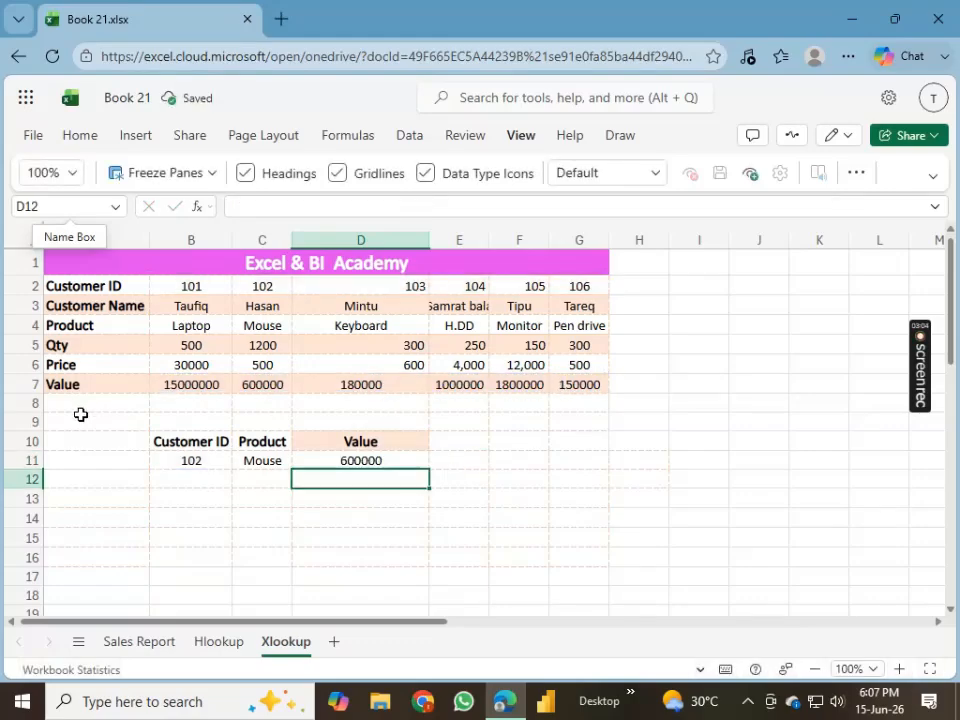
Step: Change the lookup ID in B11 to the third customer's ID and widen column C slightly
click(200, 460)
text(103)
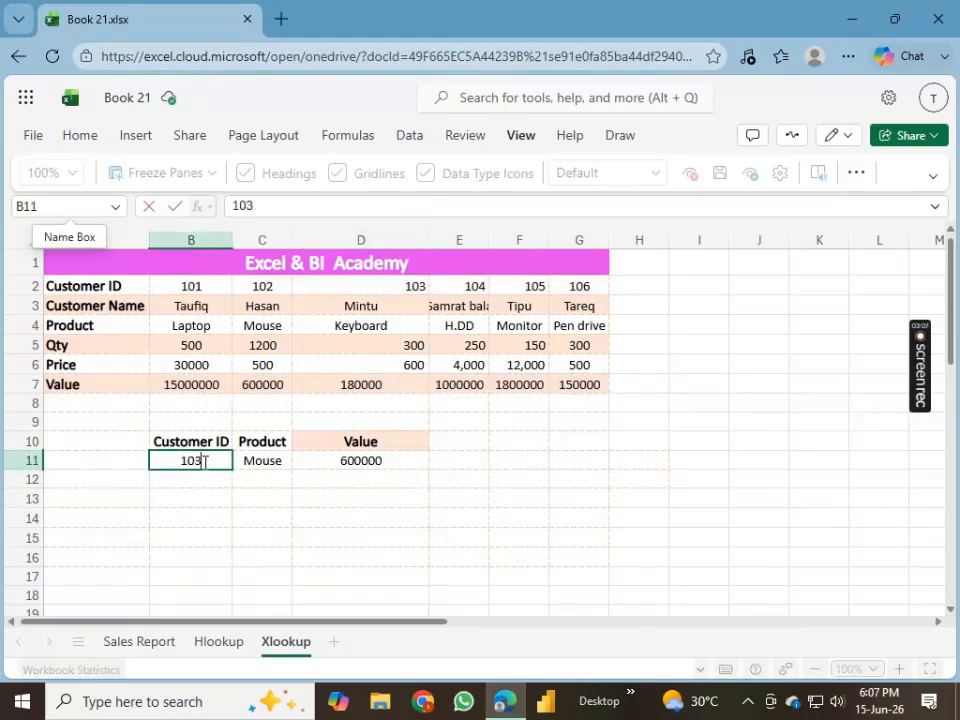
key(Return)
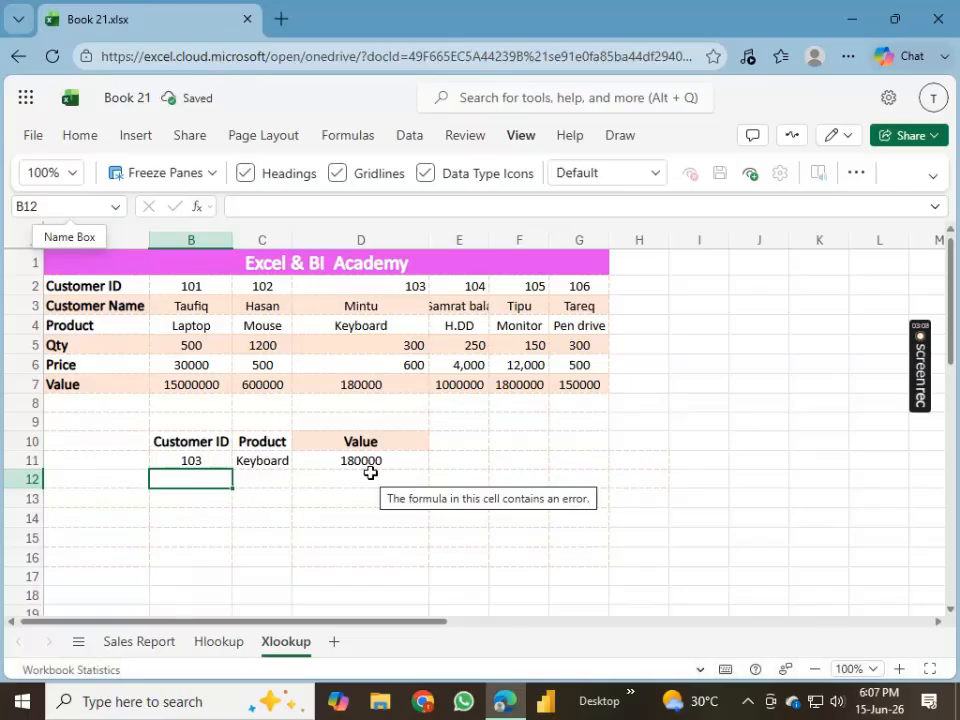
click(200, 462)
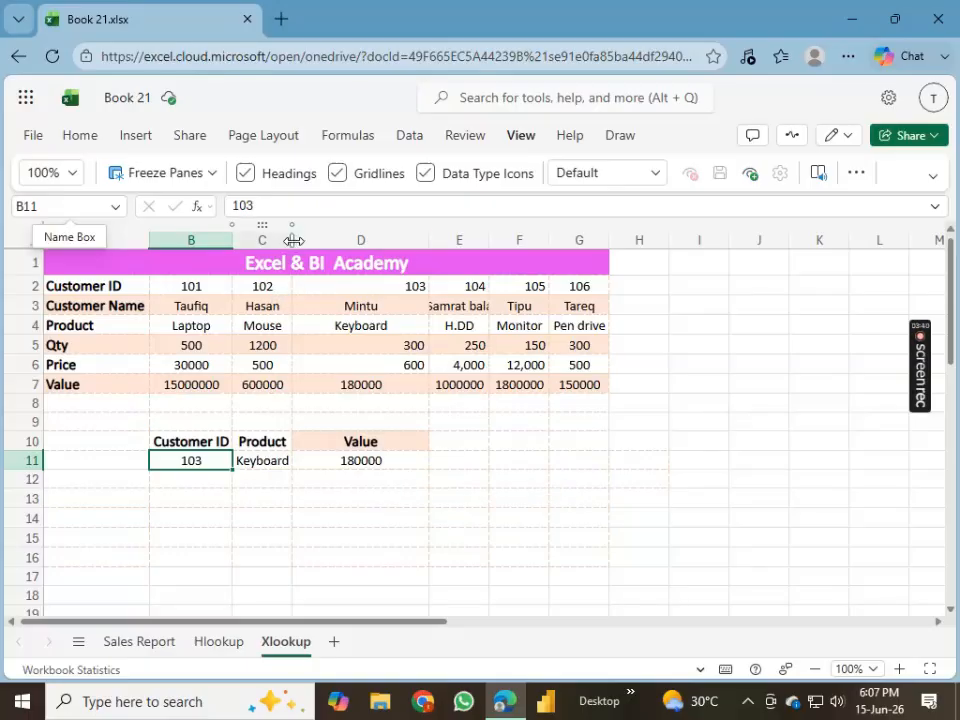
drag(293, 240, 298, 240)
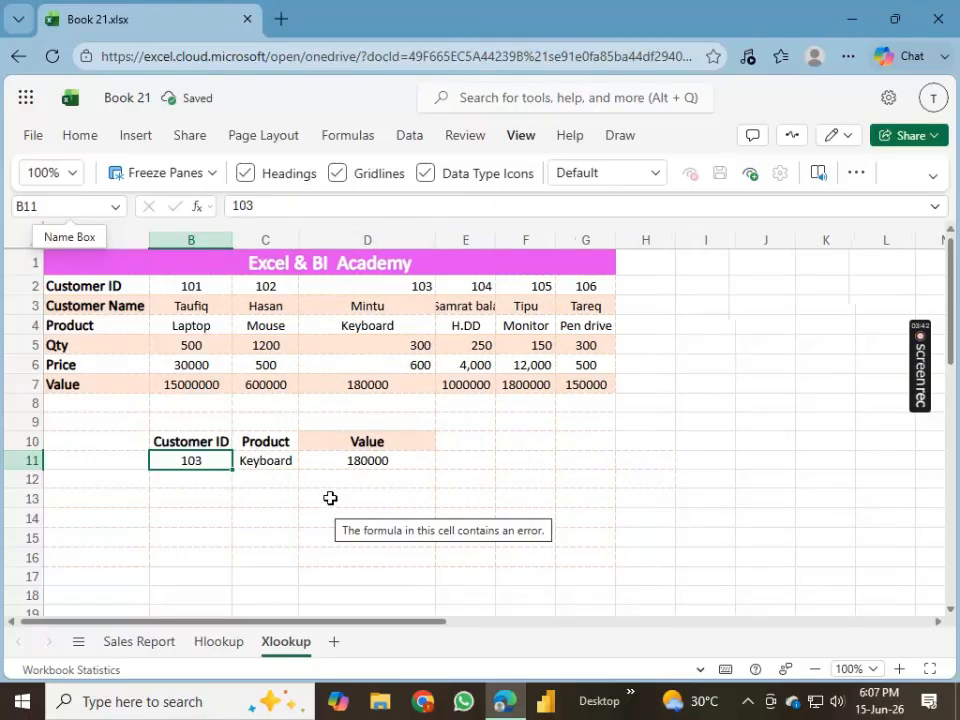